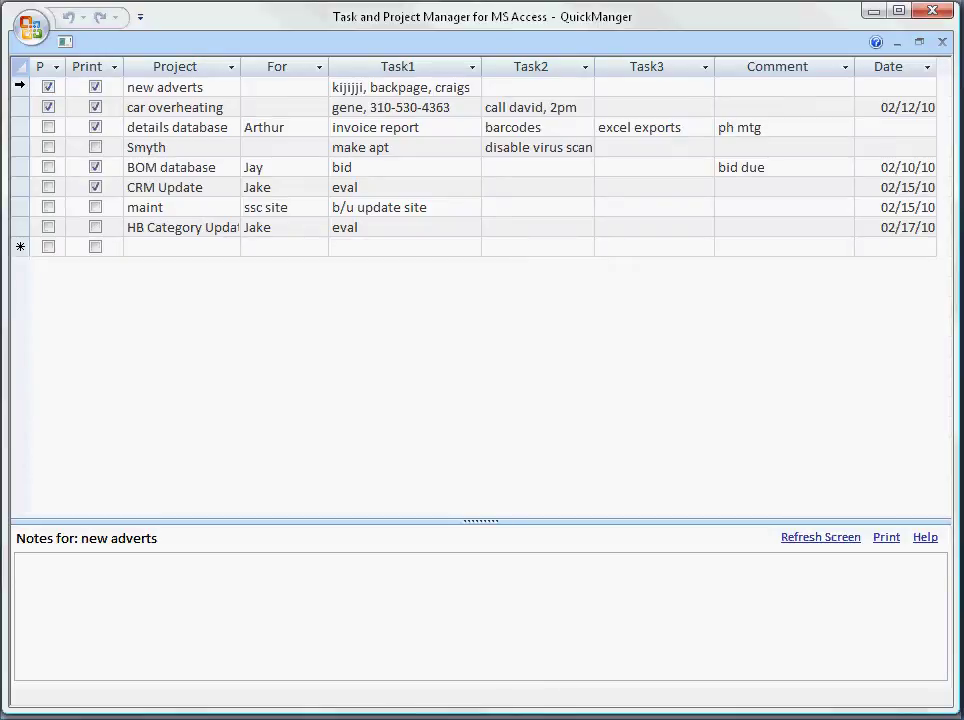
- Browse the new adverts, car overheating, details database and Smyth records, then CRM Update's Task2 cell
{"action": "left_click", "coordinate": [18, 88]}
{"action": "left_click", "coordinate": [20, 106]}
{"action": "left_click_drag", "start_coordinate": [20, 127], "coordinate": [17, 146]}
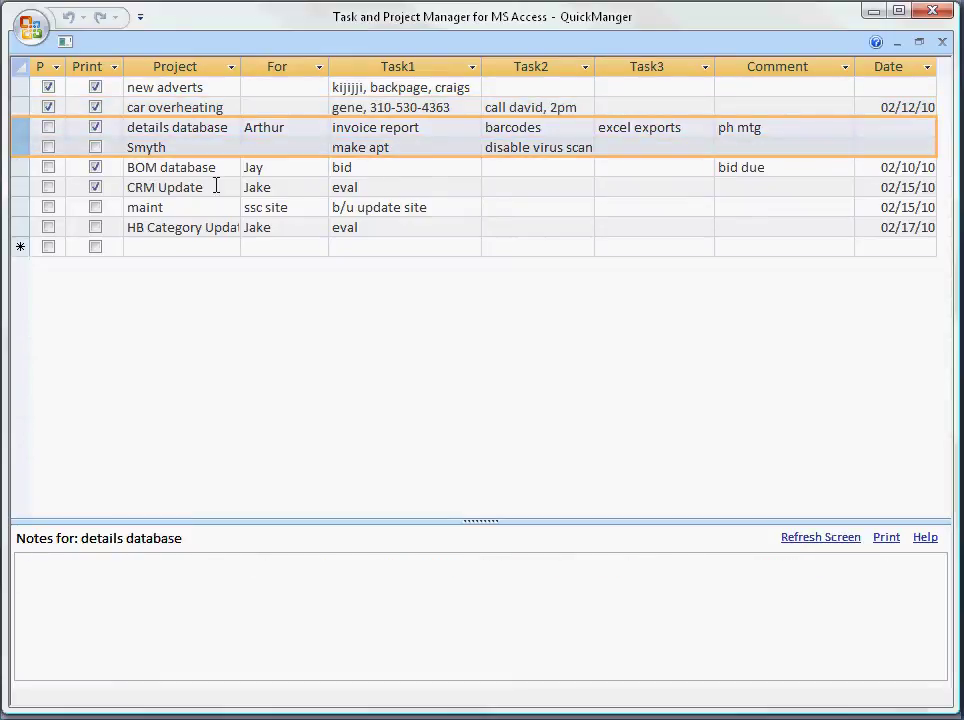
{"action": "left_click", "coordinate": [508, 187]}
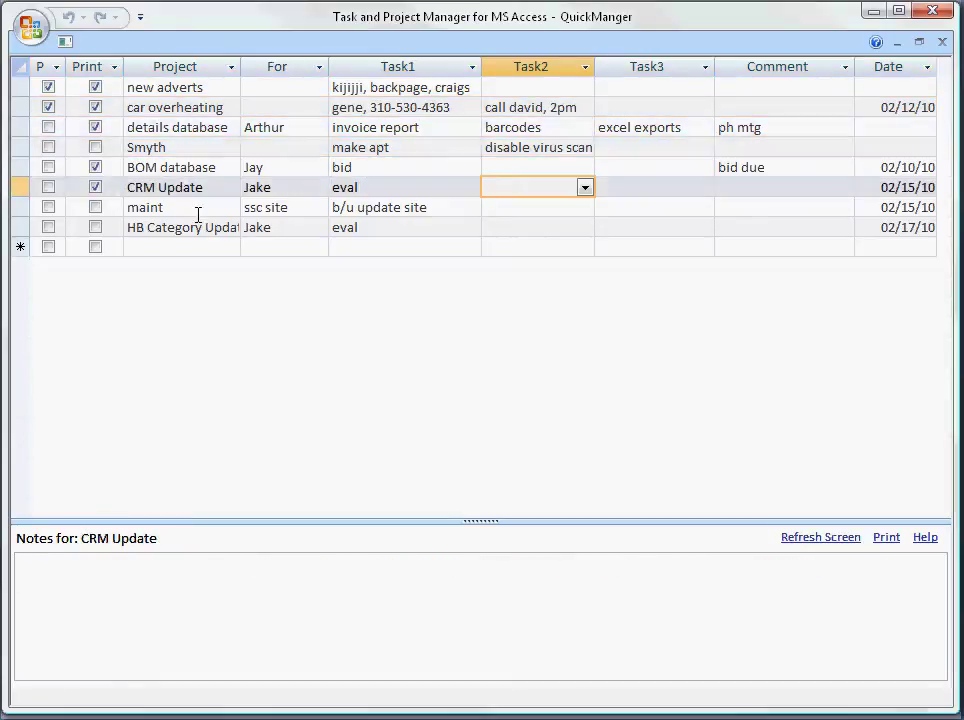
- Select the BOM database and CRM Update records together and delete both, confirming with Yes
{"action": "left_click", "coordinate": [20, 170]}
{"action": "left_click_drag", "start_coordinate": [21, 172], "coordinate": [21, 182]}
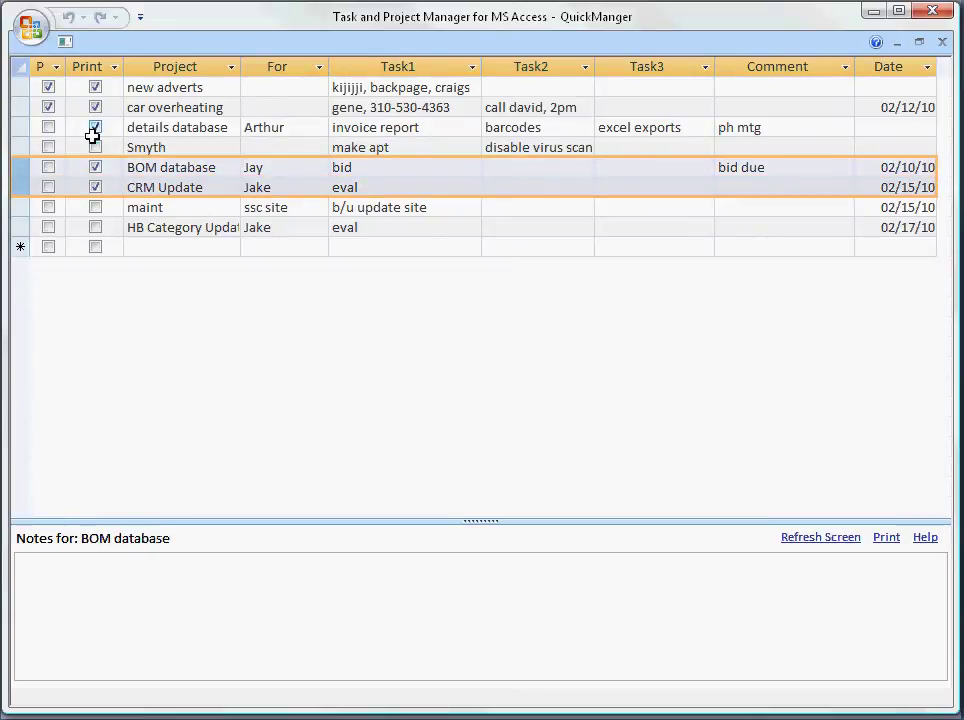
{"action": "key", "text": "Delete"}
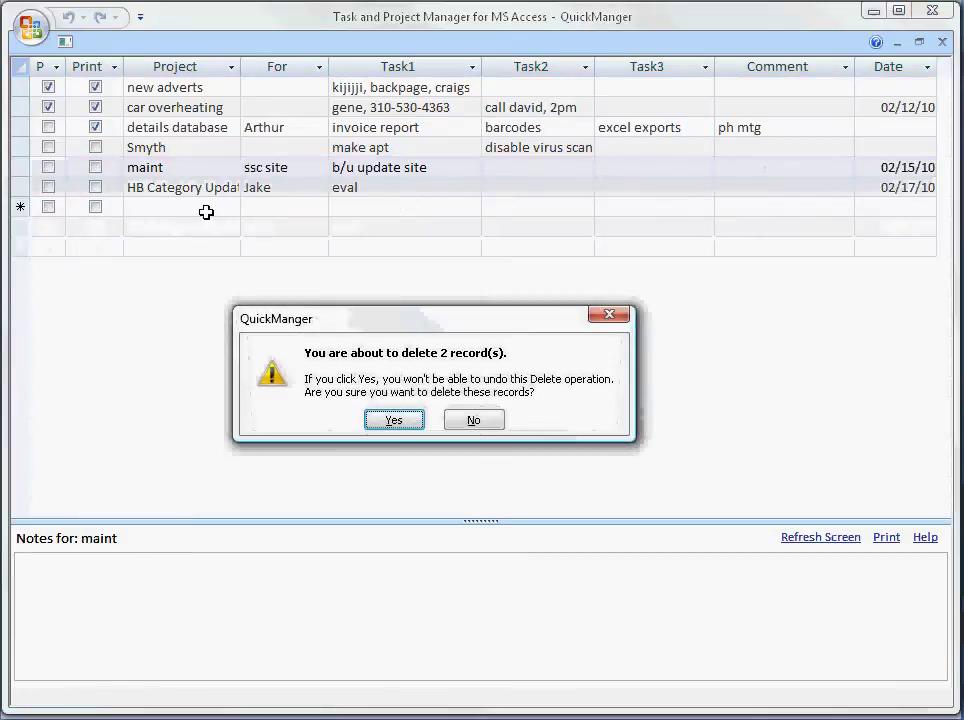
{"action": "left_click", "coordinate": [395, 420]}
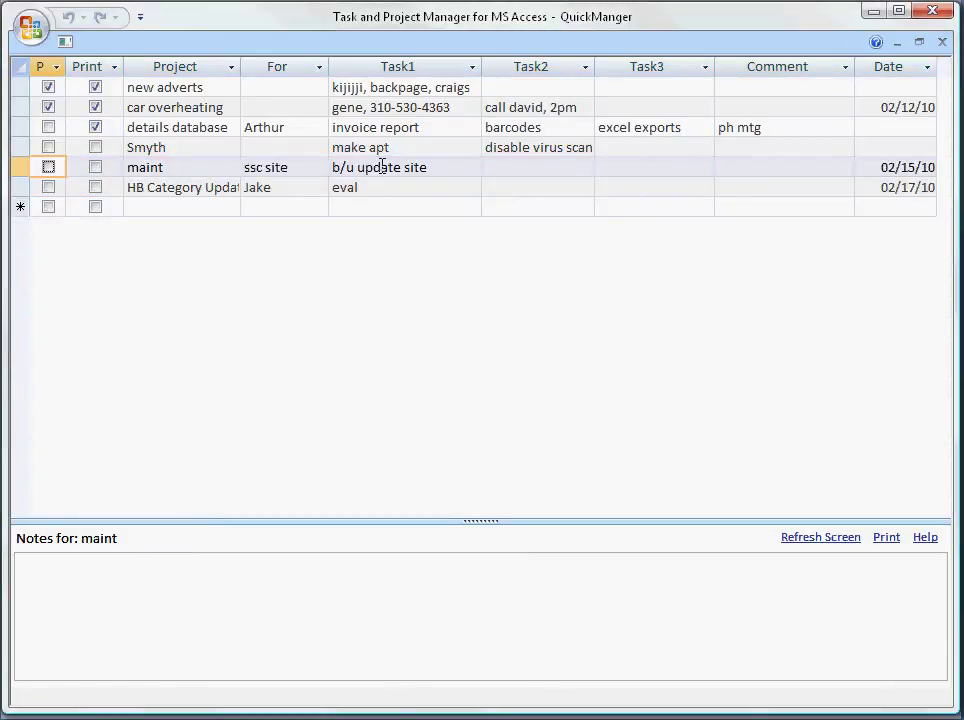
- Tick the P priority box on the new adverts row
{"action": "left_click", "coordinate": [48, 87]}
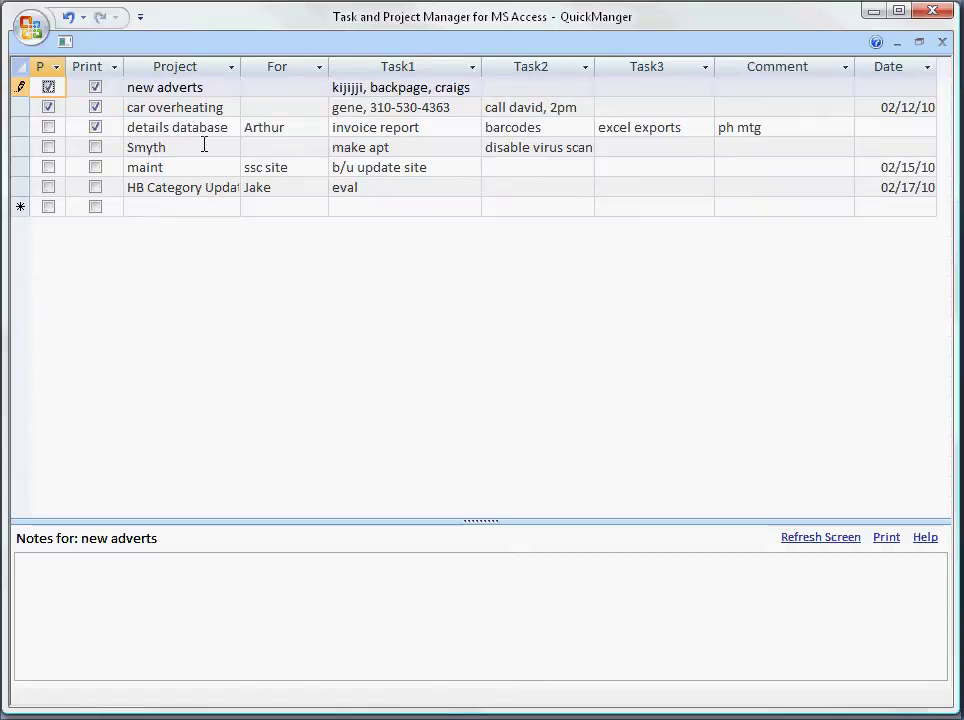
- Step across the new adverts row's cells, then go to HB Category Update's Task1 value 'eval'
{"action": "left_click", "coordinate": [215, 89]}
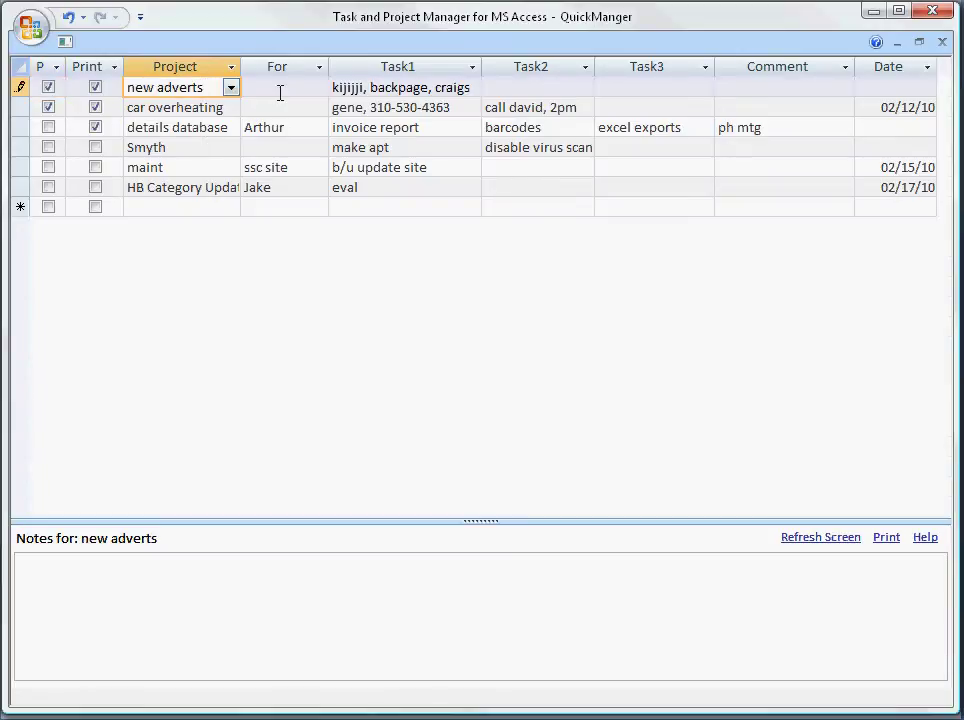
{"action": "left_click", "coordinate": [280, 90]}
{"action": "left_click", "coordinate": [369, 91]}
{"action": "left_click", "coordinate": [575, 87]}
{"action": "left_click", "coordinate": [613, 86]}
{"action": "left_click", "coordinate": [468, 189]}
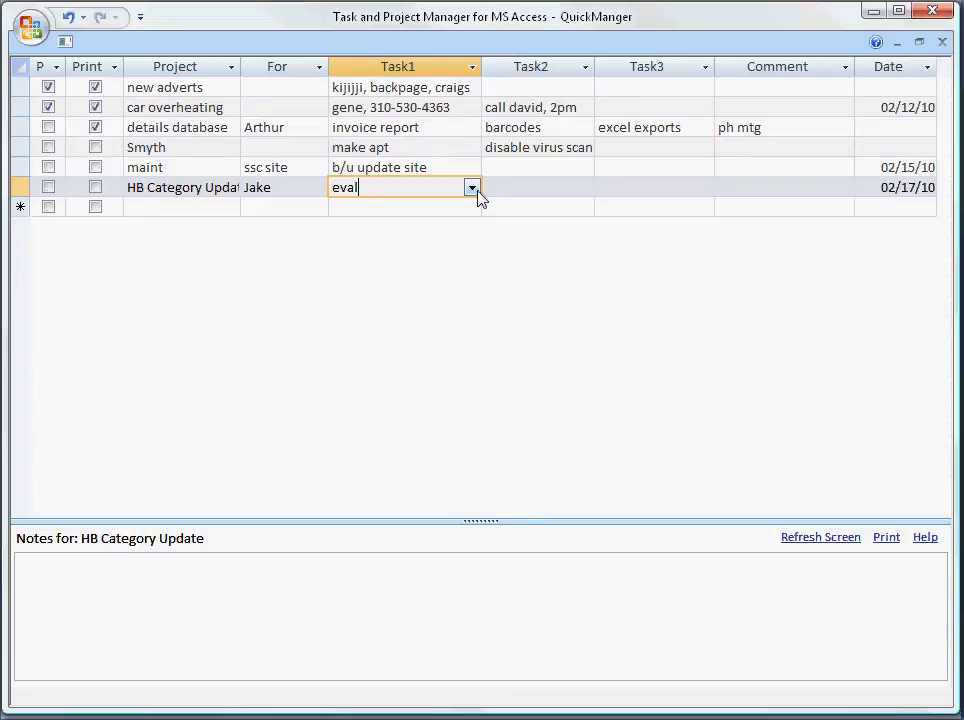
- Add 'New items' to the Task1 choice list and set HB Category Update's Task1 to it
{"action": "left_click", "coordinate": [472, 189]}
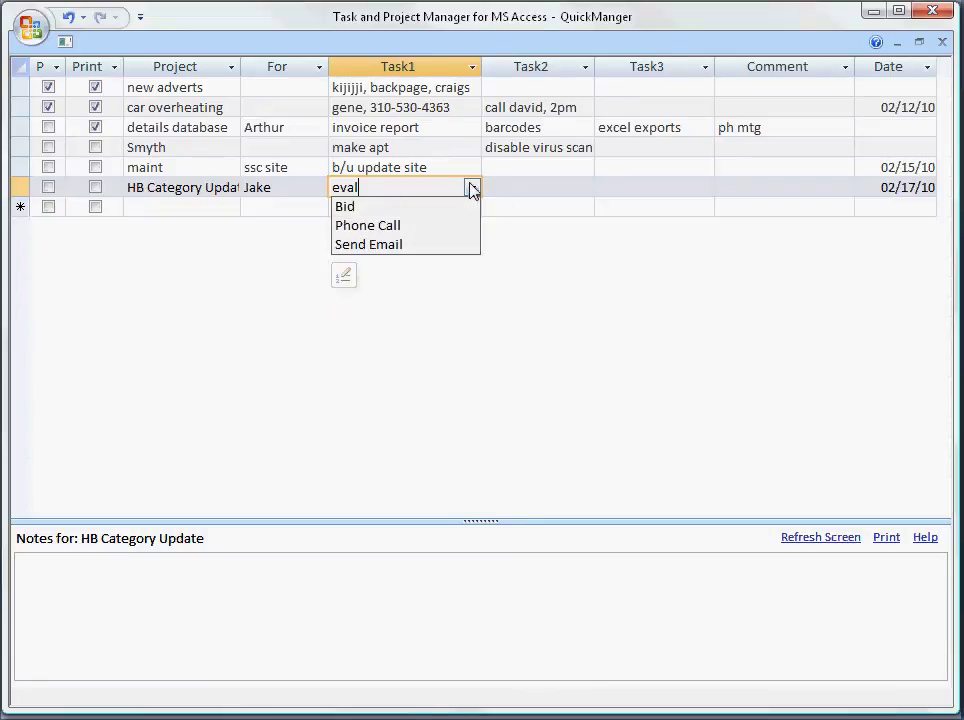
{"action": "left_click", "coordinate": [344, 278]}
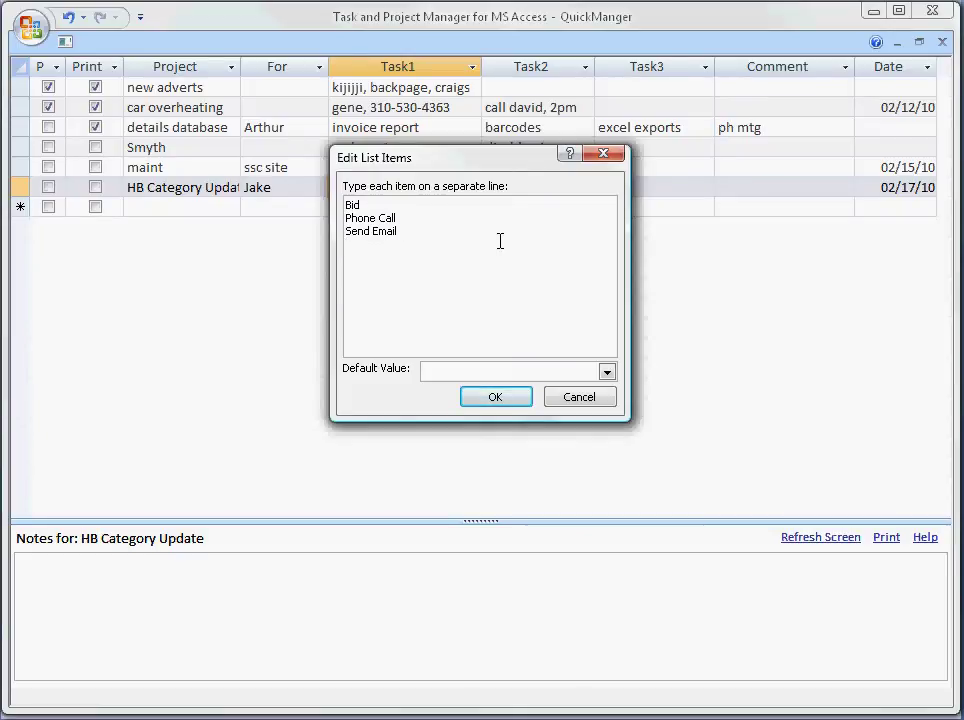
{"action": "type", "text": "New items"}
{"action": "left_click", "coordinate": [500, 397]}
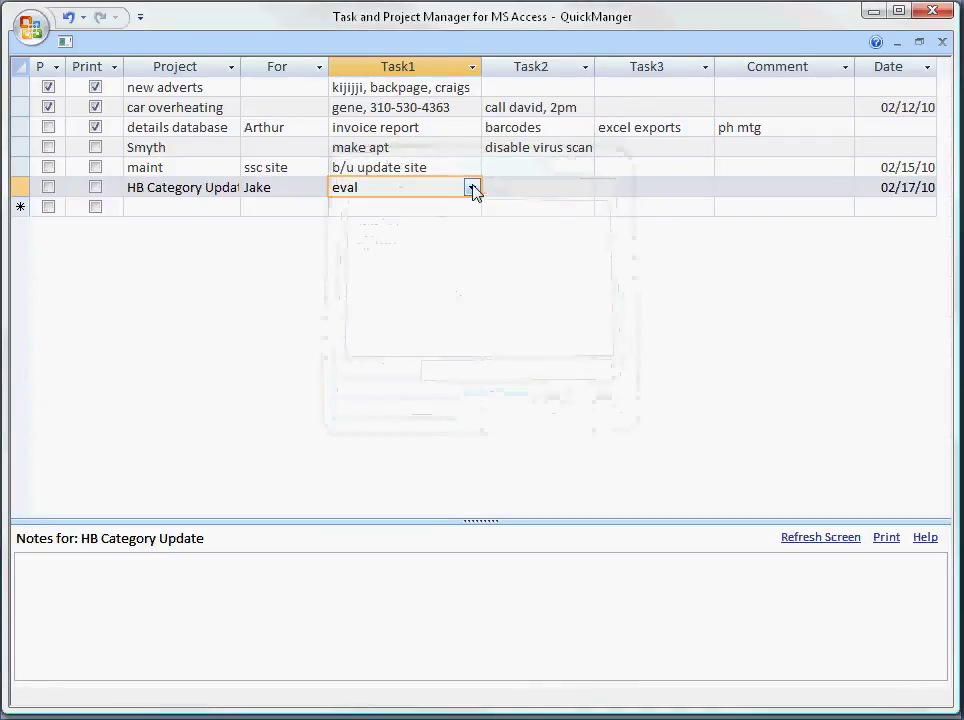
{"action": "left_click", "coordinate": [472, 188]}
{"action": "left_click", "coordinate": [433, 263]}
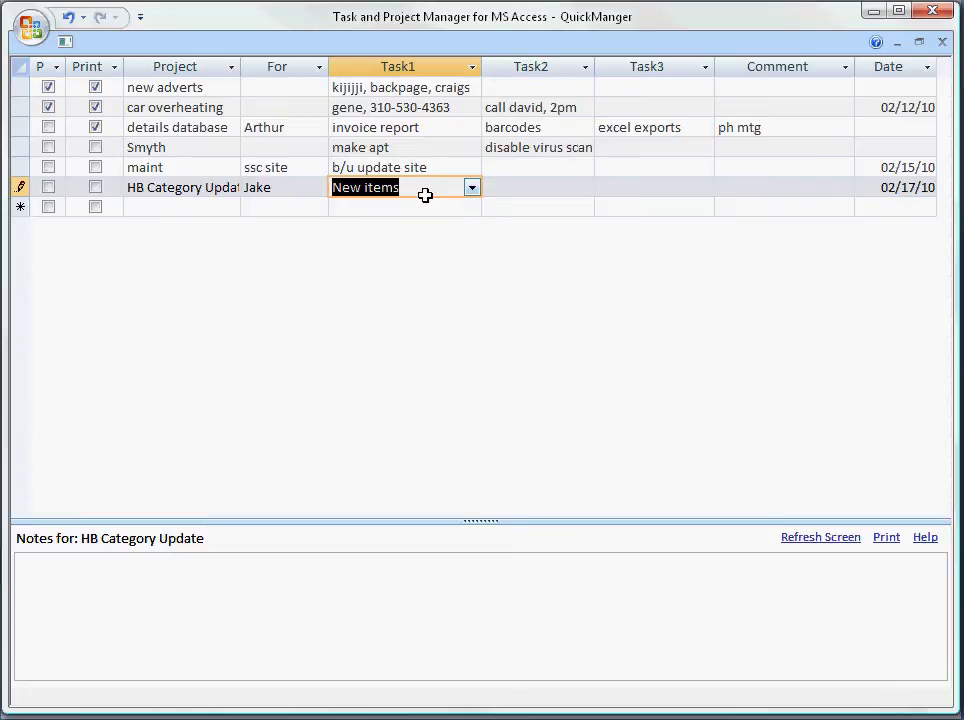
- Move through the For cells of new adverts, car overheating, details database and Smyth rows
{"action": "left_click", "coordinate": [181, 88]}
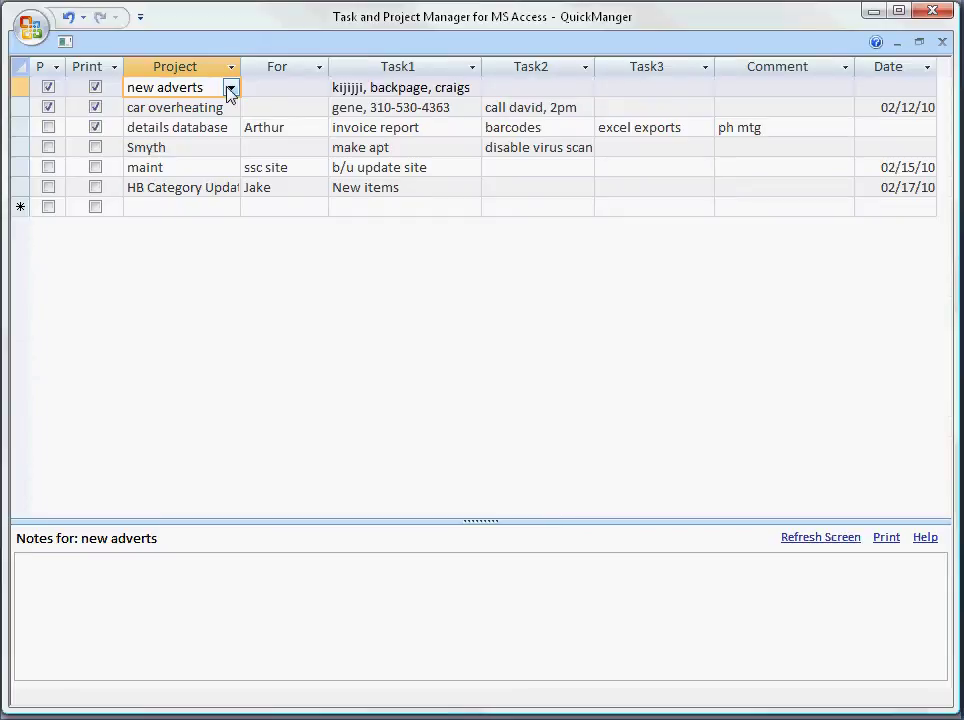
{"action": "left_click", "coordinate": [257, 87]}
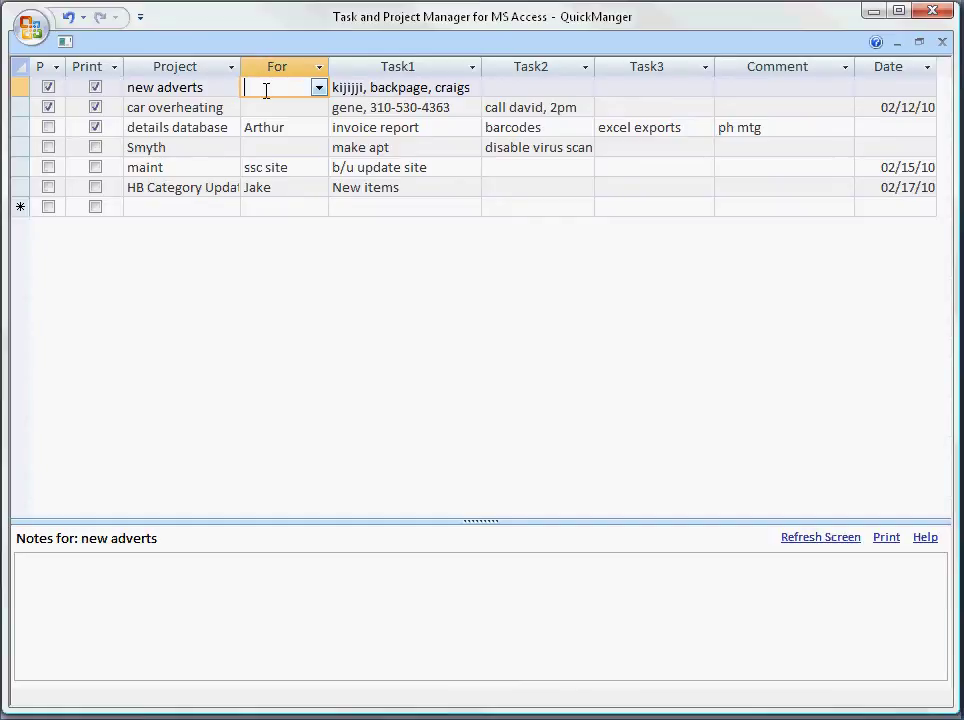
{"action": "left_click", "coordinate": [254, 106]}
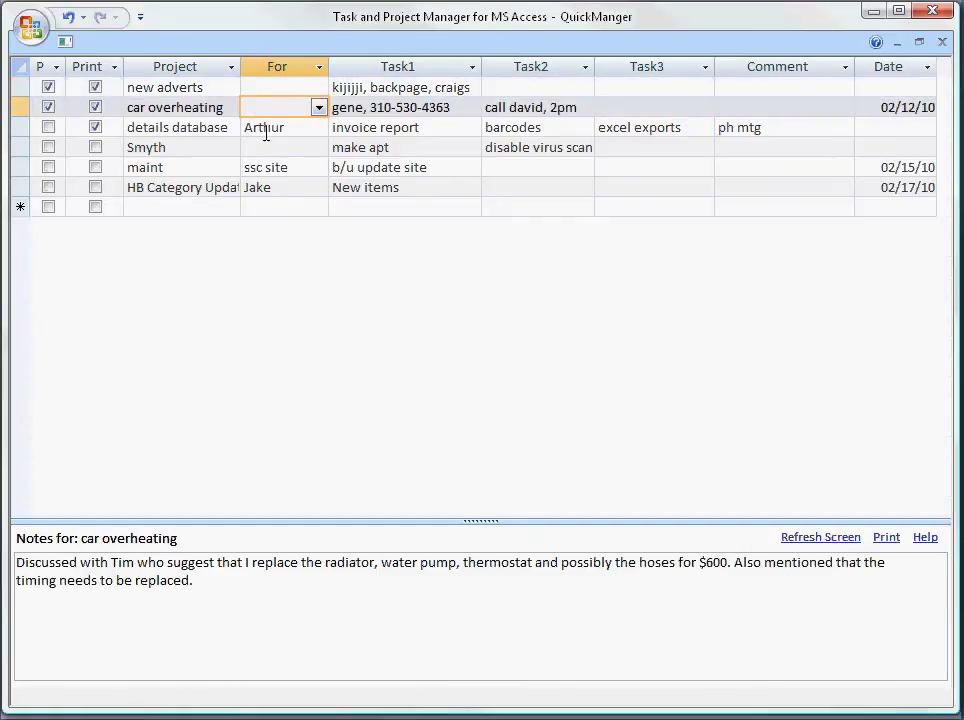
{"action": "left_click", "coordinate": [265, 127]}
{"action": "left_click", "coordinate": [267, 147]}
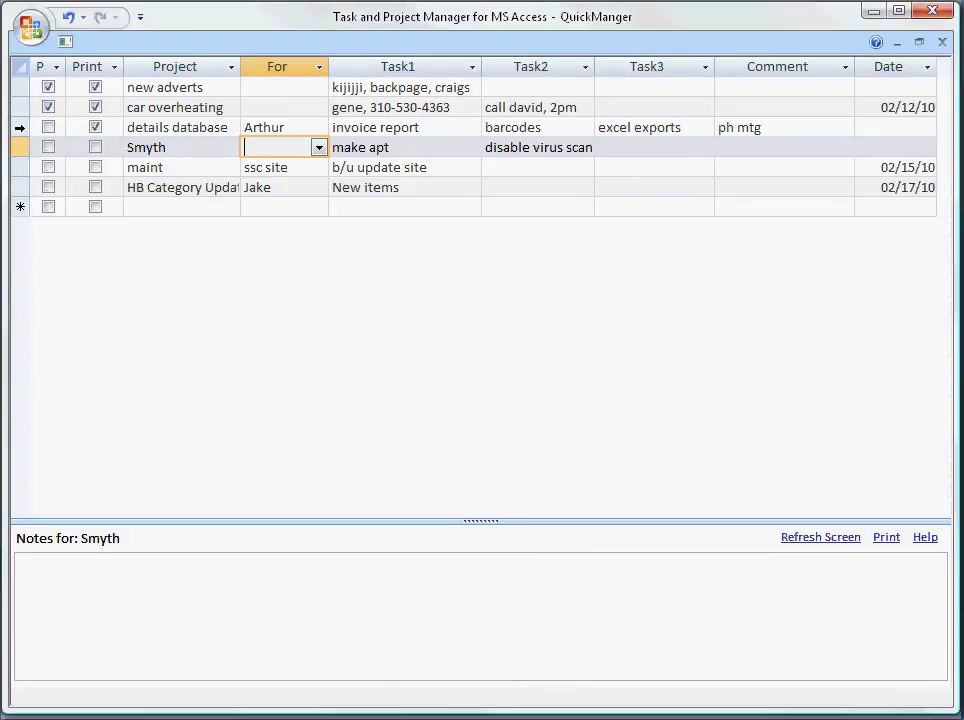
{"action": "left_click", "coordinate": [17, 127]}
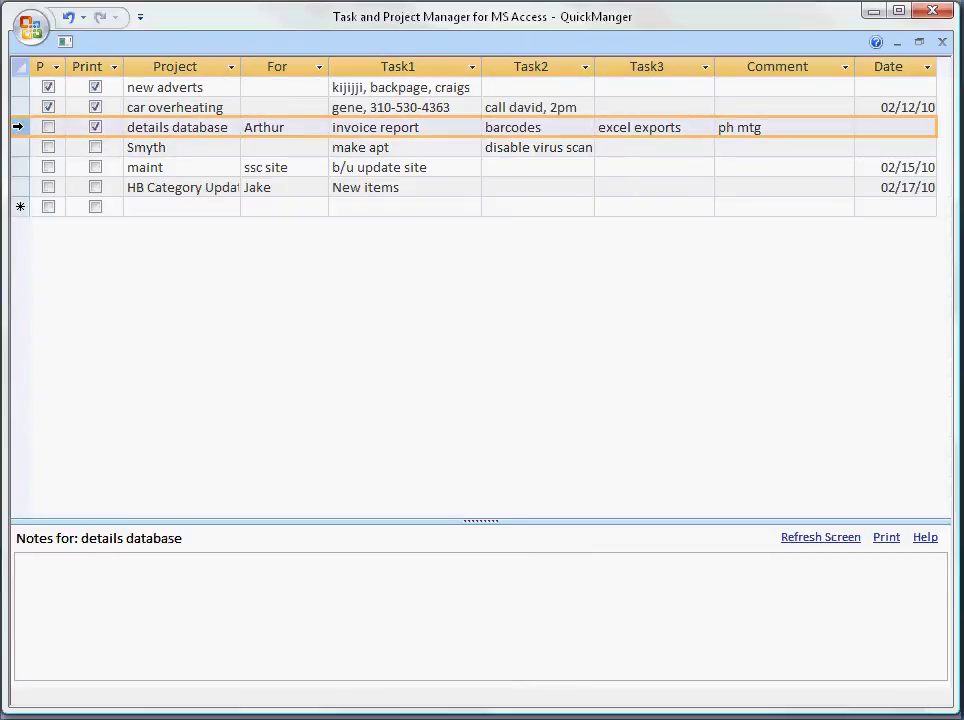
{"action": "left_click", "coordinate": [222, 91]}
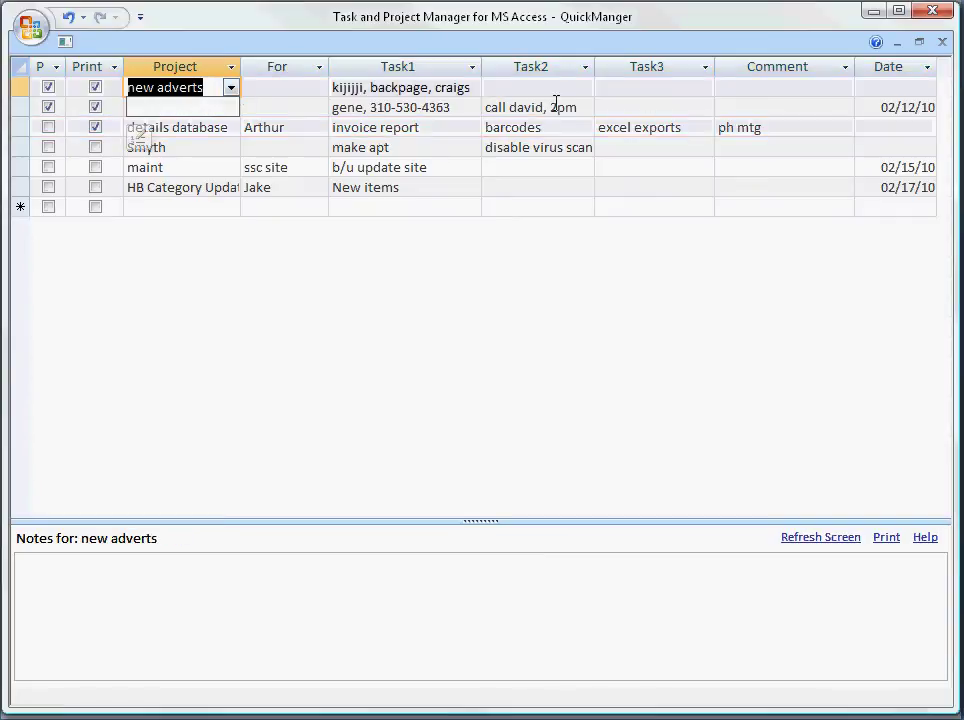
- Change the details database comment from 'ph mtg' to 'phone mtg'
{"action": "left_click", "coordinate": [741, 113]}
{"action": "left_click", "coordinate": [727, 127]}
{"action": "type", "text": "one"}
{"action": "left_click", "coordinate": [889, 126]}
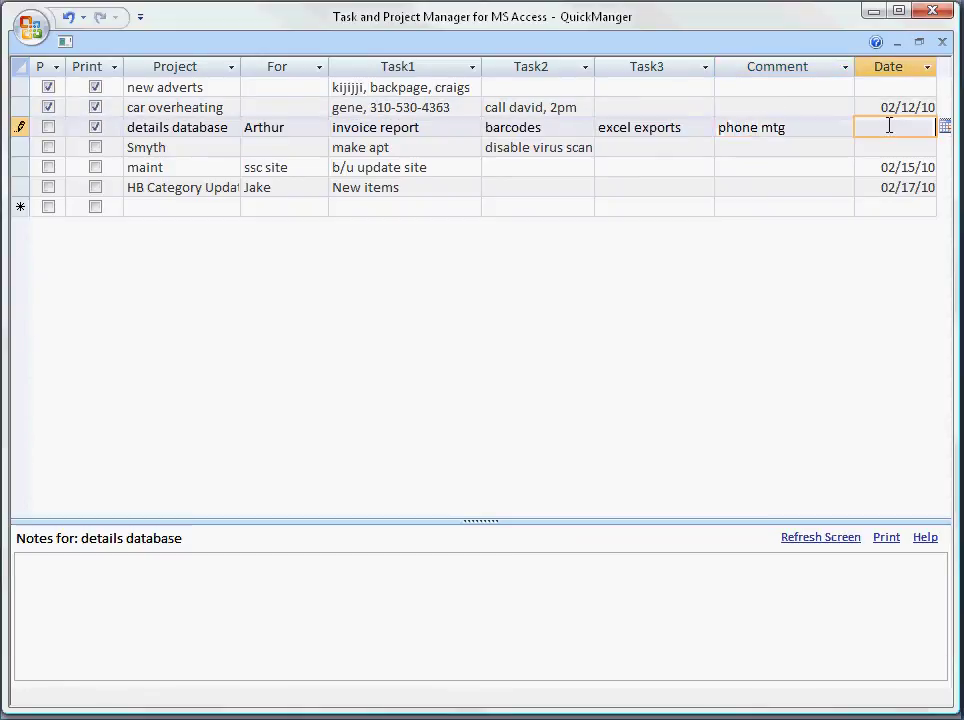
- Open and dismiss the details database date picker without choosing a date, saving the row's edits
{"action": "left_click", "coordinate": [945, 130]}
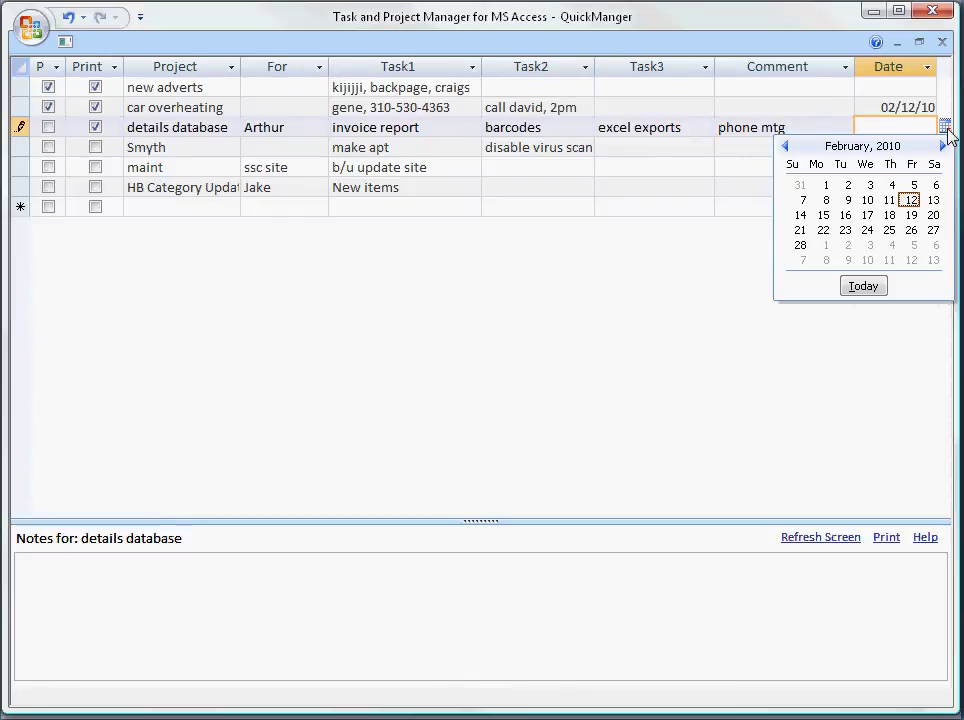
{"action": "left_click", "coordinate": [945, 128]}
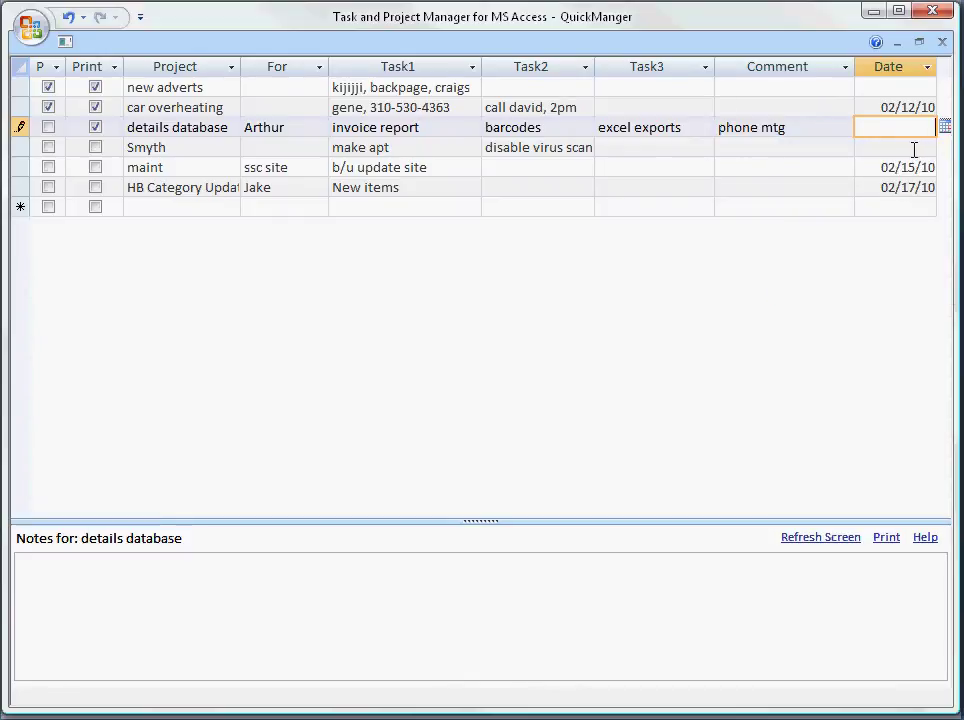
{"action": "left_click", "coordinate": [914, 149]}
{"action": "left_click", "coordinate": [914, 132]}
- Step through the new adverts, car overheating and details database records, ending on Smyth's Date cell
{"action": "left_click", "coordinate": [910, 91]}
{"action": "left_click", "coordinate": [908, 107]}
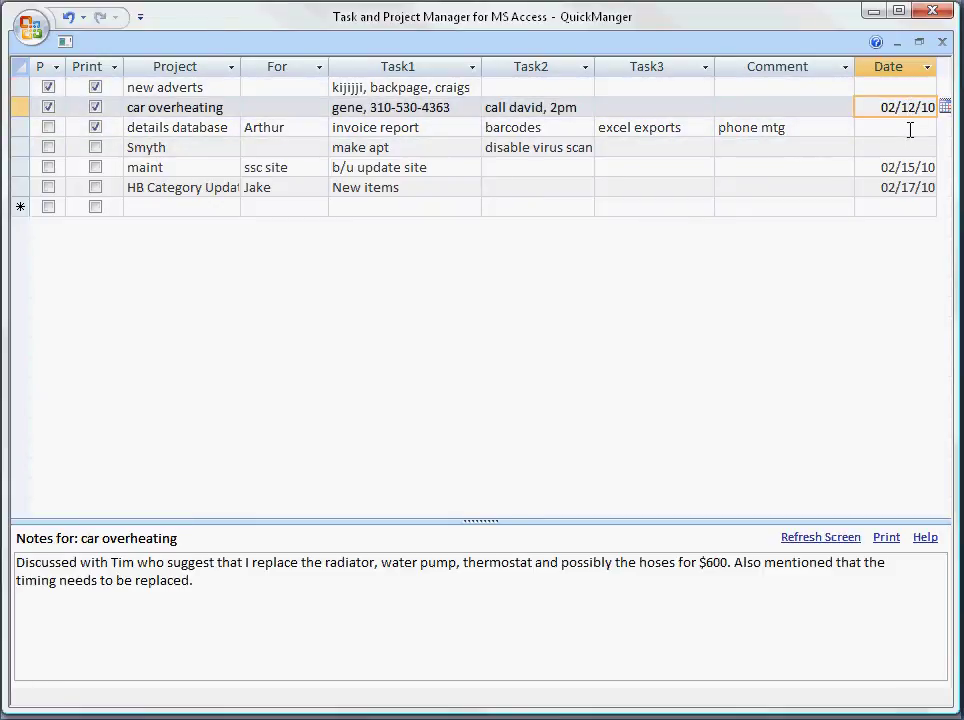
{"action": "left_click", "coordinate": [910, 127]}
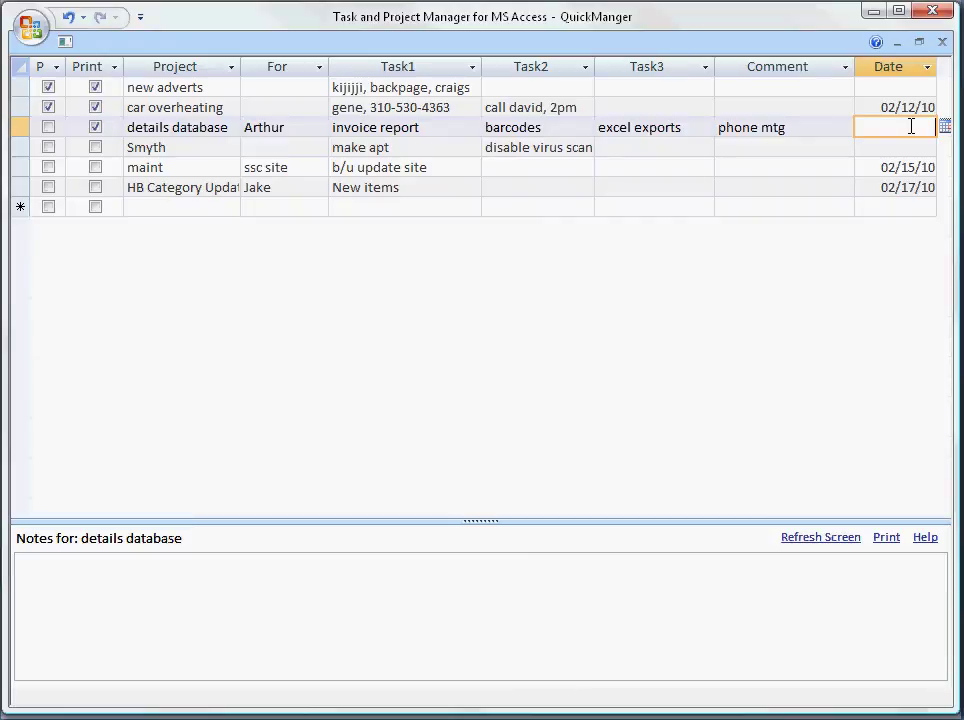
{"action": "key", "text": "Up"}
{"action": "key", "text": "Up"}
{"action": "key", "text": "Down"}
{"action": "key", "text": "Down"}
{"action": "left_click", "coordinate": [918, 147]}
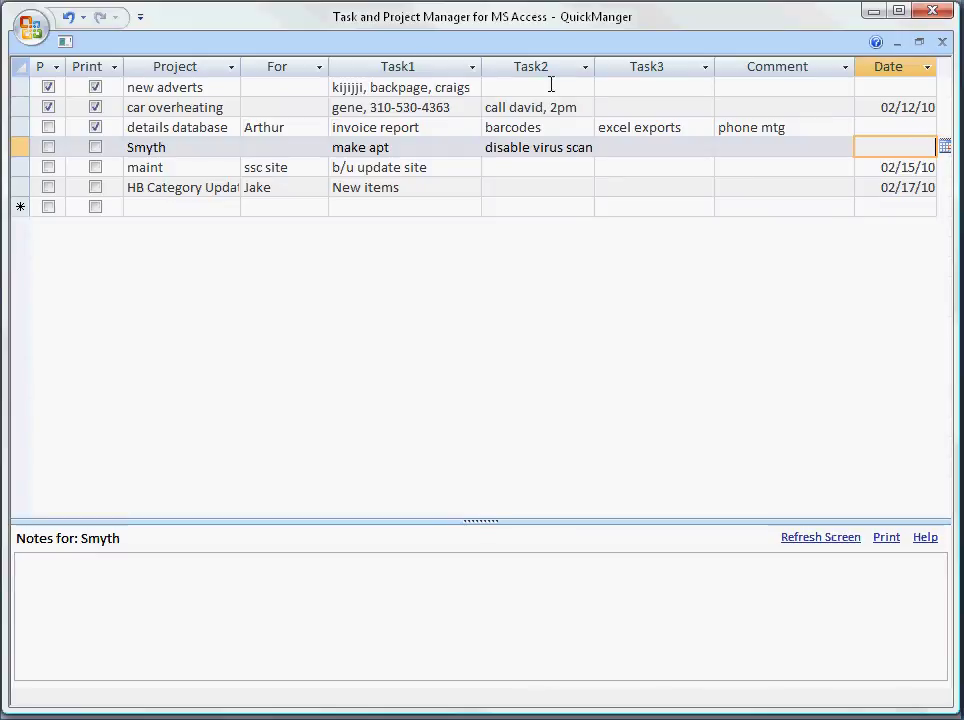
- Select details database and type 'Project notes. More tasks, project desc.' in its Notes box
{"action": "left_click", "coordinate": [231, 88]}
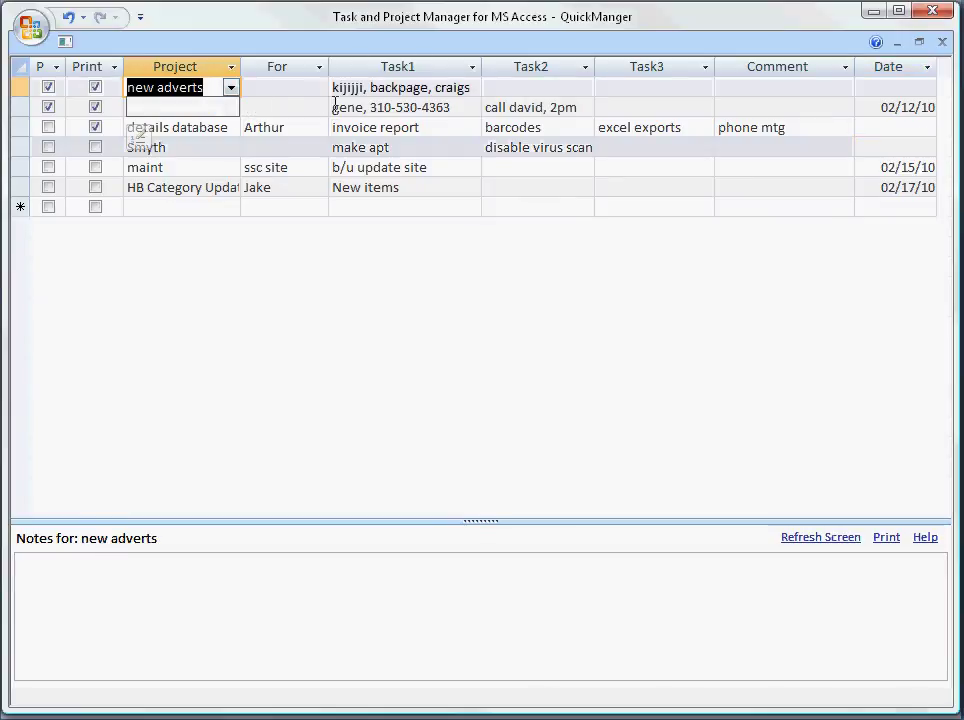
{"action": "left_click", "coordinate": [297, 106]}
{"action": "left_click", "coordinate": [204, 107]}
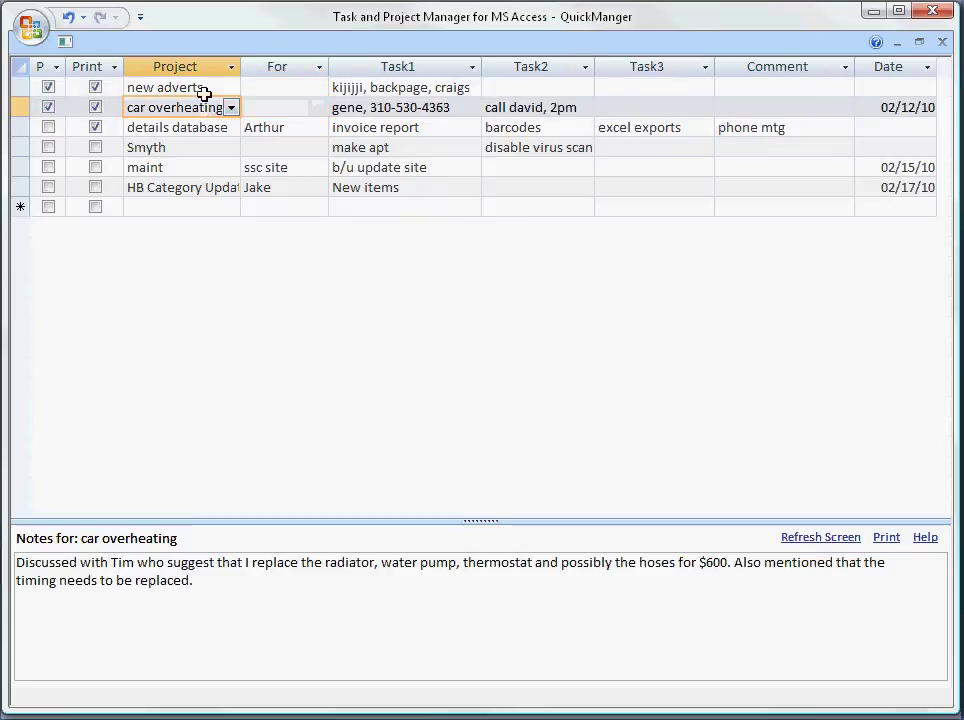
{"action": "left_click", "coordinate": [208, 127]}
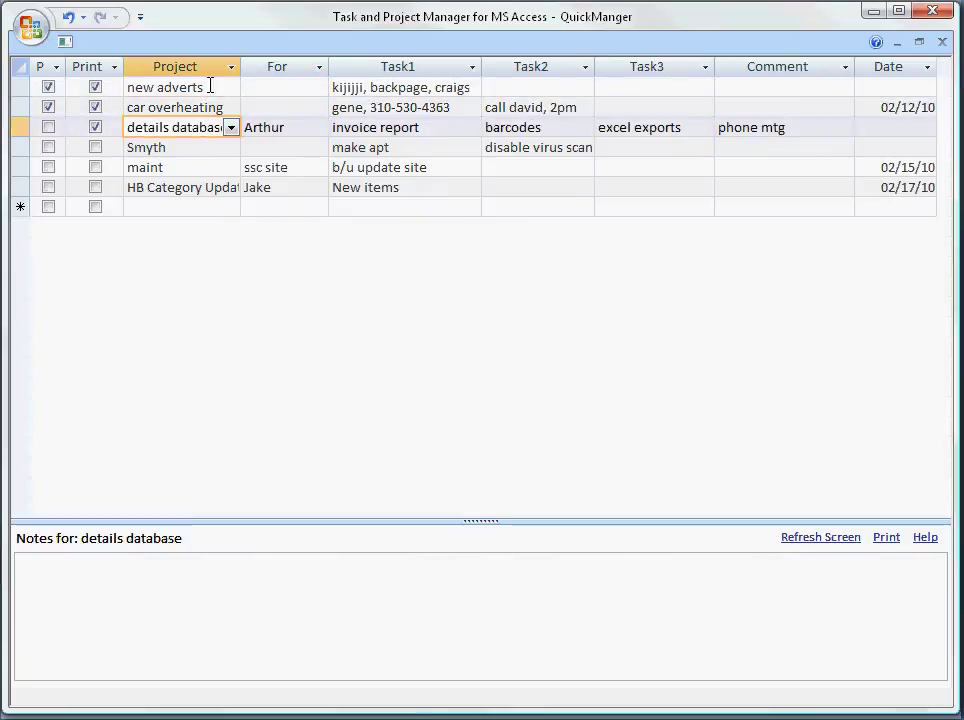
{"action": "left_click", "coordinate": [179, 585]}
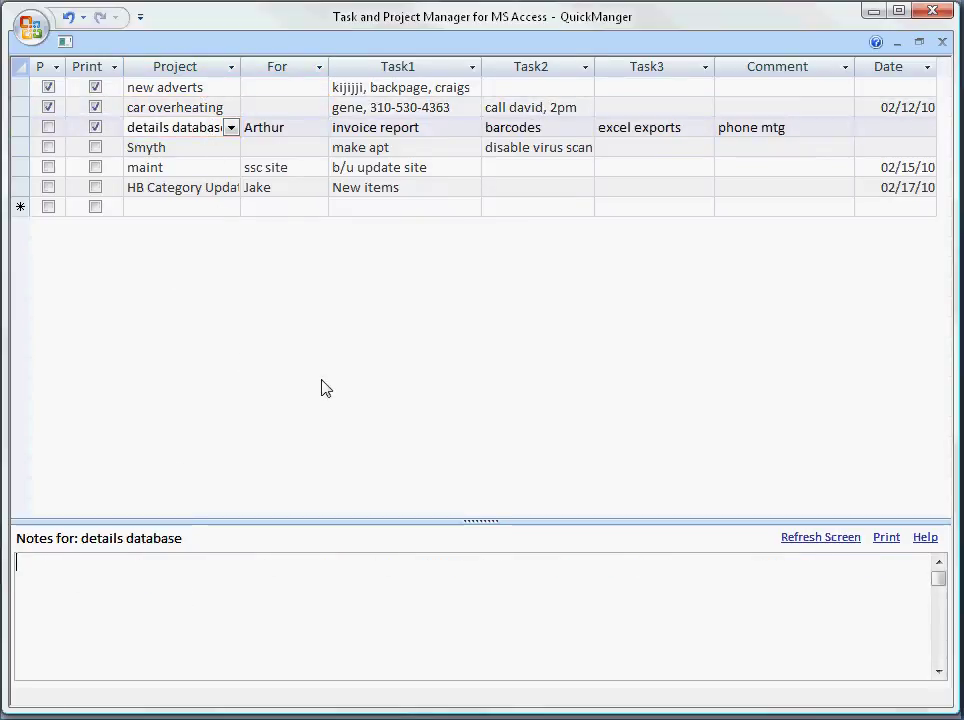
{"action": "type", "text": "Project notes. Mor"}
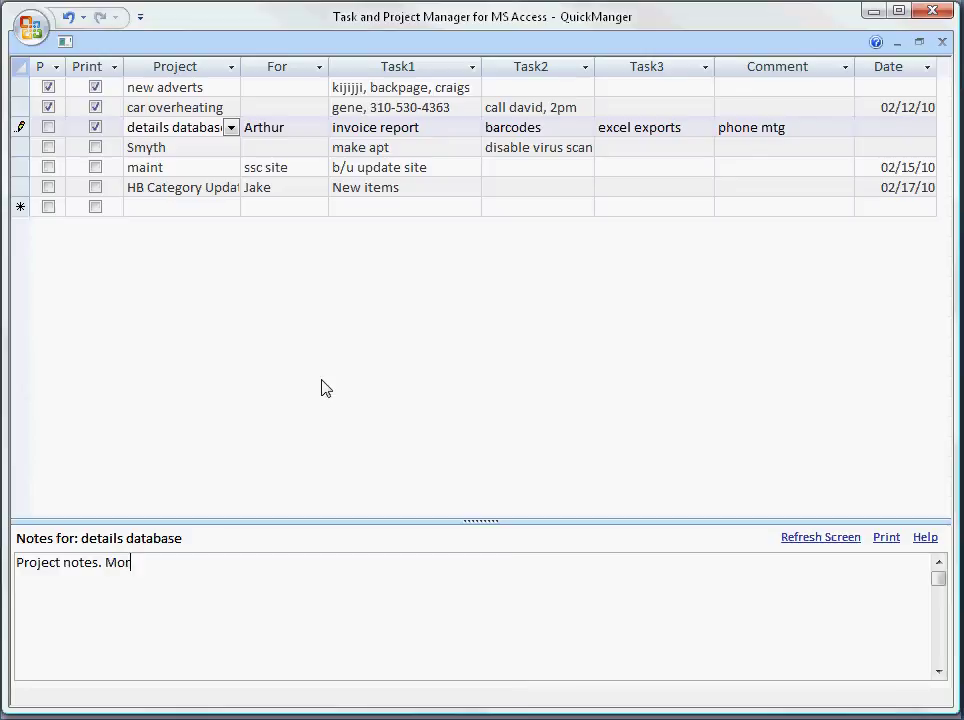
{"action": "type", "text": "project des"}
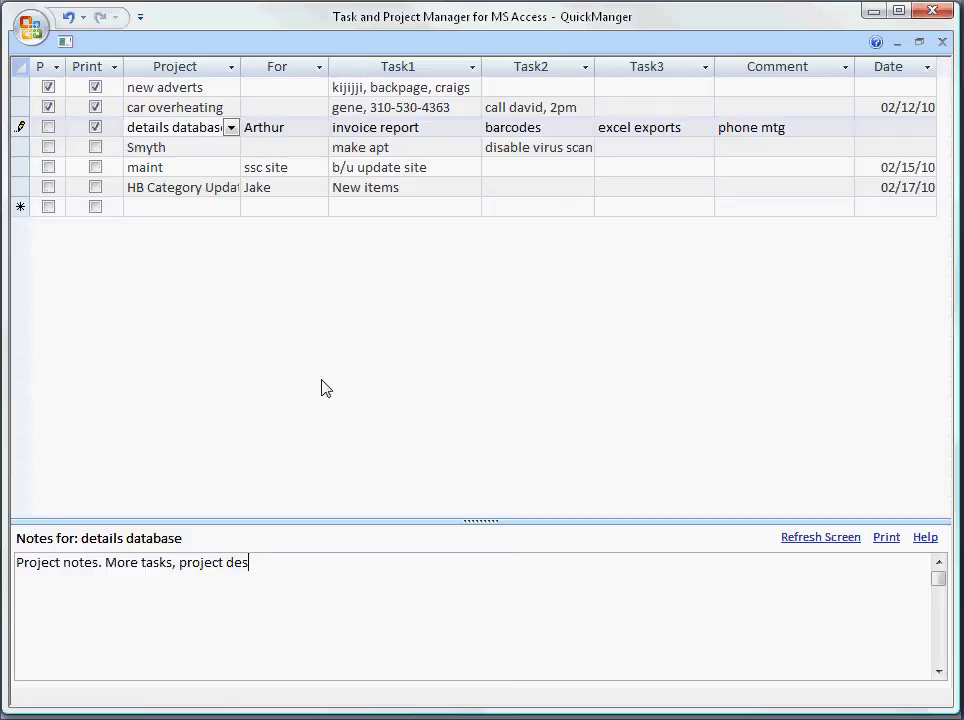
{"action": "type", "text": "c."}
- Tick maint's P box and refresh the screen so priority projects sort to the top
{"action": "left_click", "coordinate": [48, 167]}
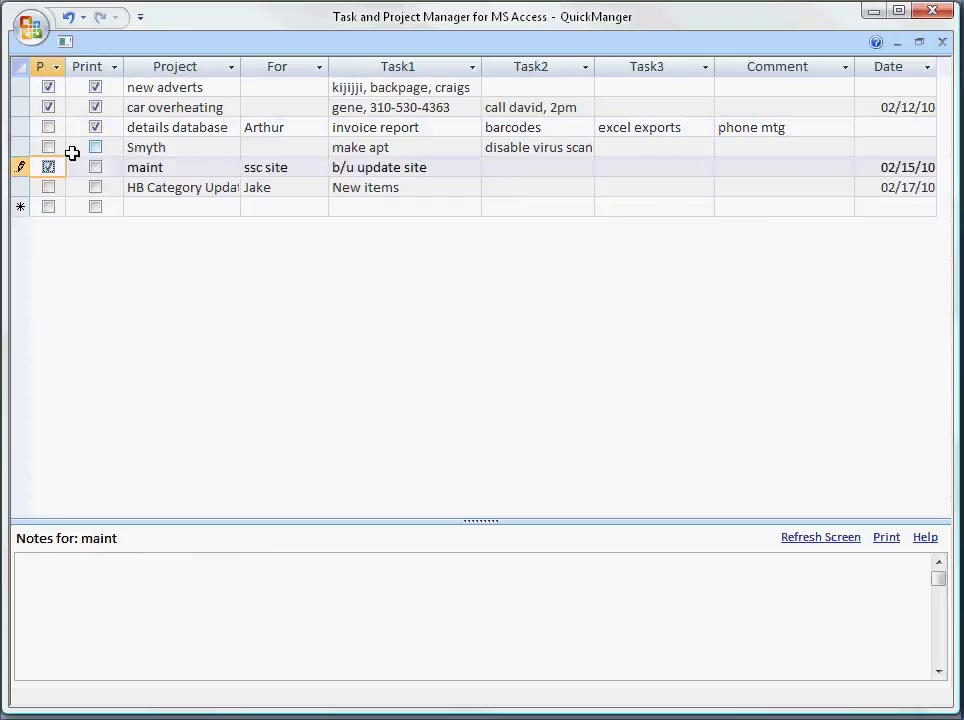
{"action": "left_click", "coordinate": [160, 147]}
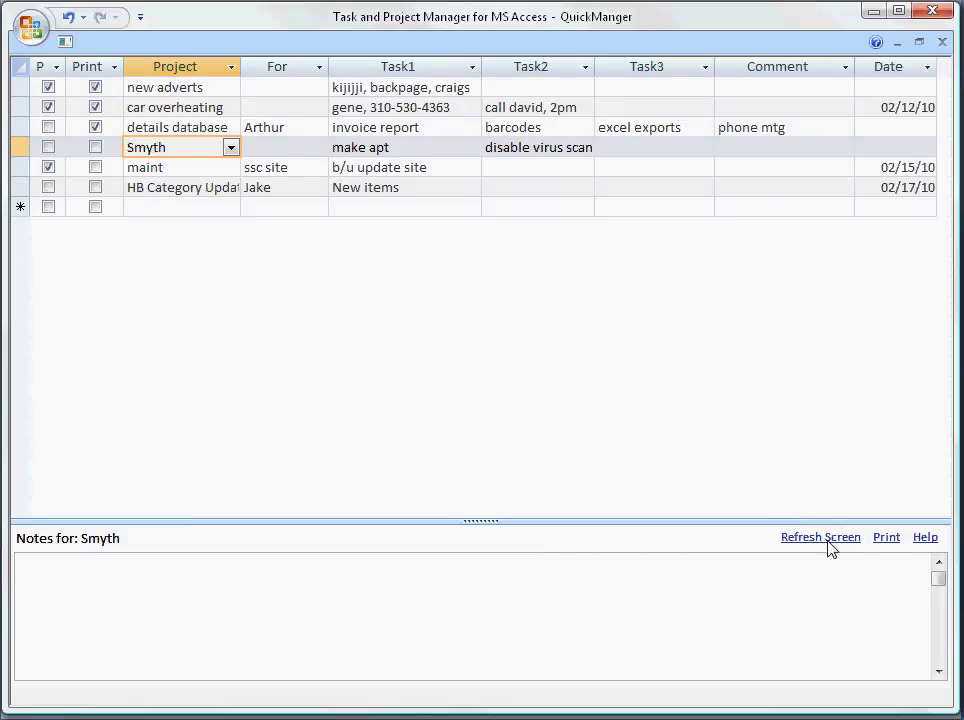
{"action": "left_click", "coordinate": [826, 539]}
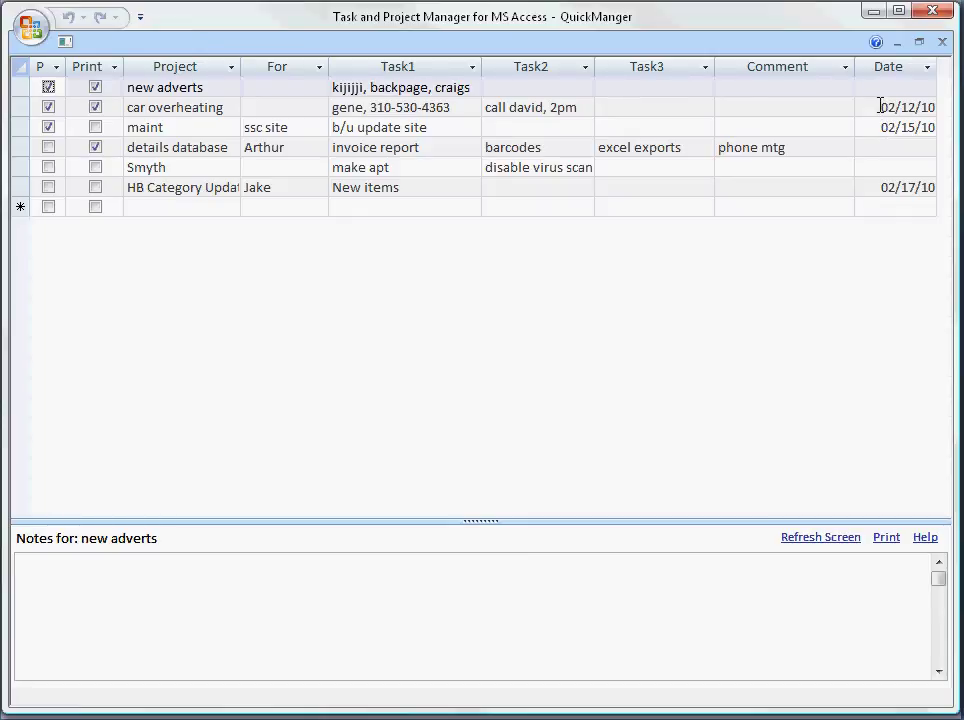
- Move through the Date cells of new adverts, car overheating and maint
{"action": "left_click", "coordinate": [903, 86]}
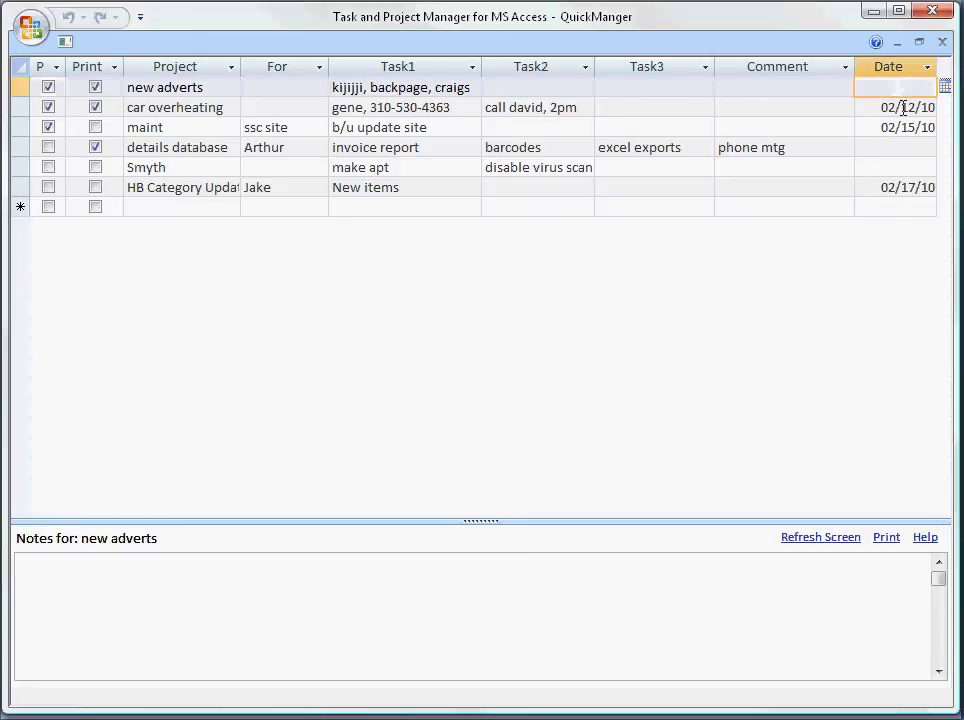
{"action": "left_click", "coordinate": [895, 105]}
{"action": "left_click", "coordinate": [900, 126]}
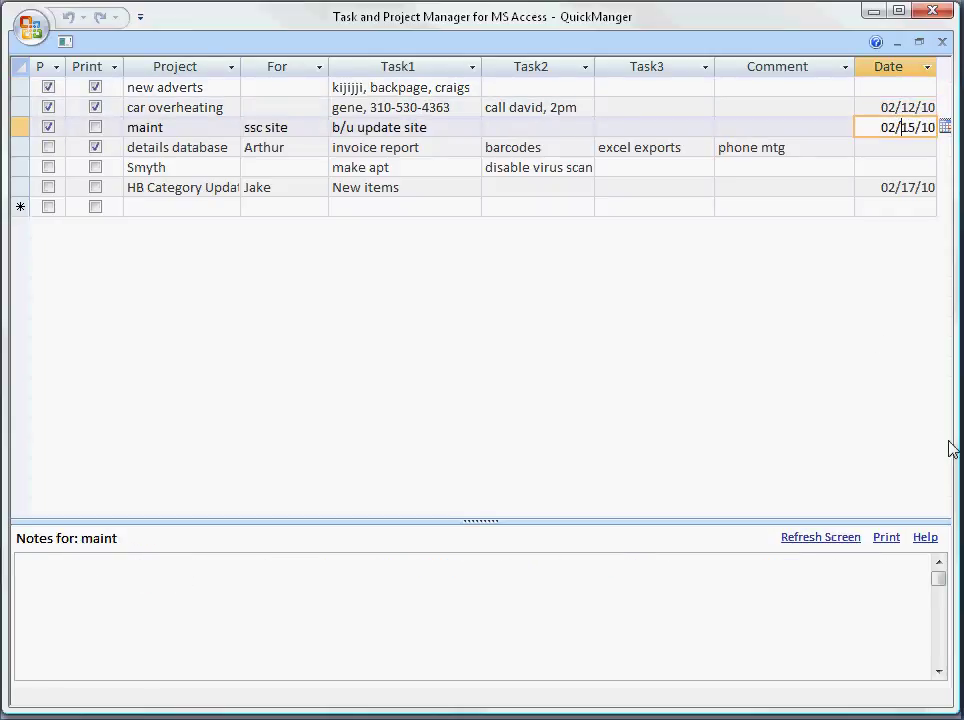
- Preview the Project and Task Report, zooming in and back out, then close the preview
{"action": "left_click", "coordinate": [886, 538]}
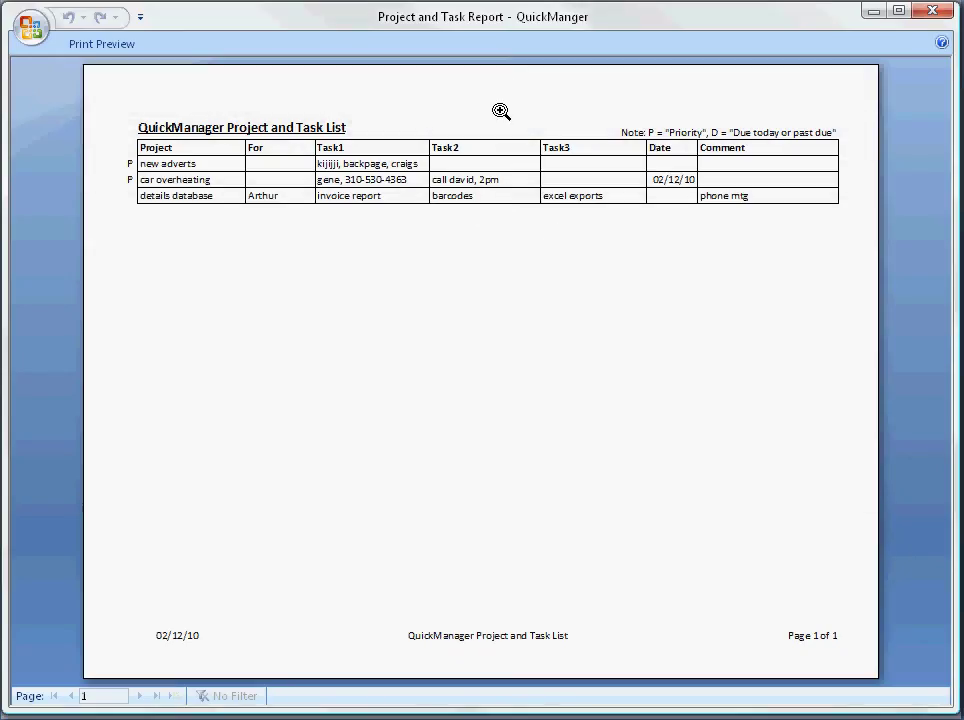
{"action": "left_click", "coordinate": [424, 128]}
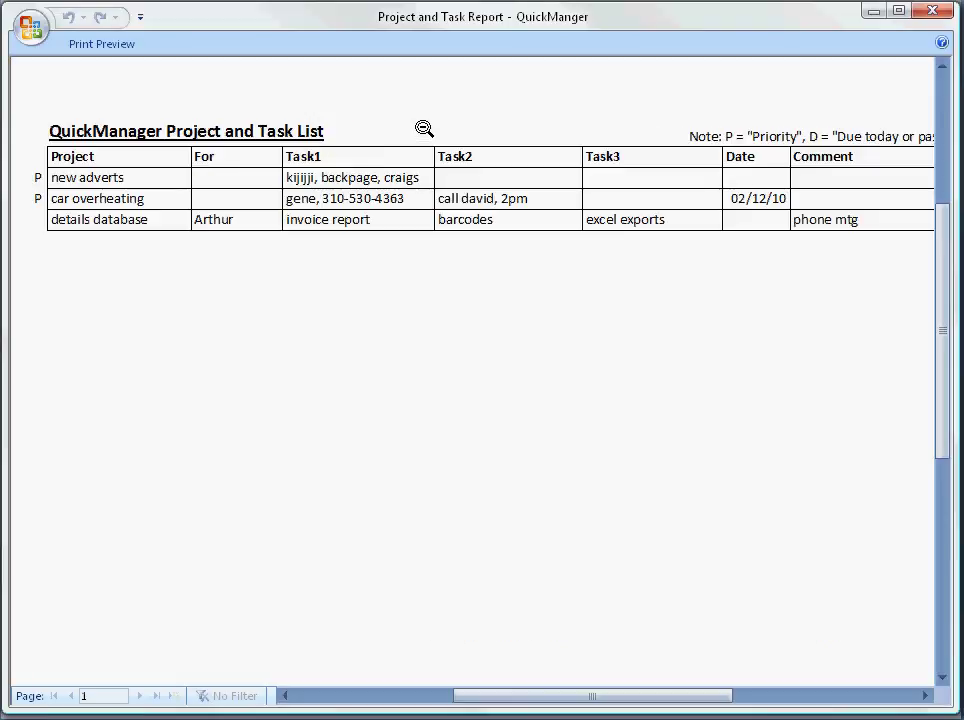
{"action": "left_click", "coordinate": [424, 128]}
{"action": "left_click", "coordinate": [122, 43]}
{"action": "left_click", "coordinate": [800, 90]}
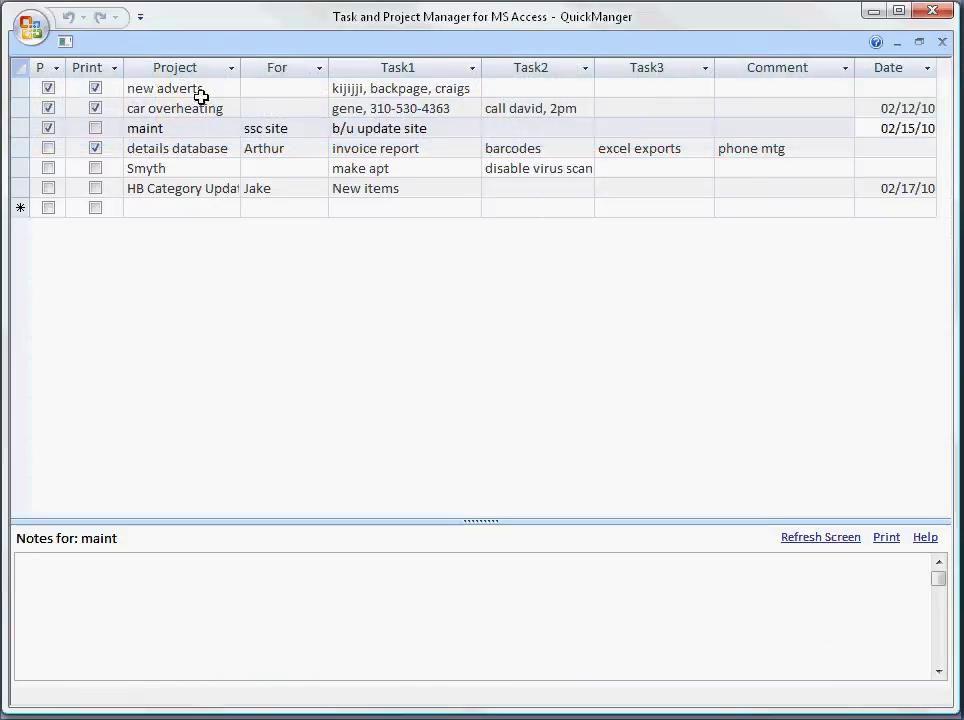
{"action": "left_click", "coordinate": [95, 148]}
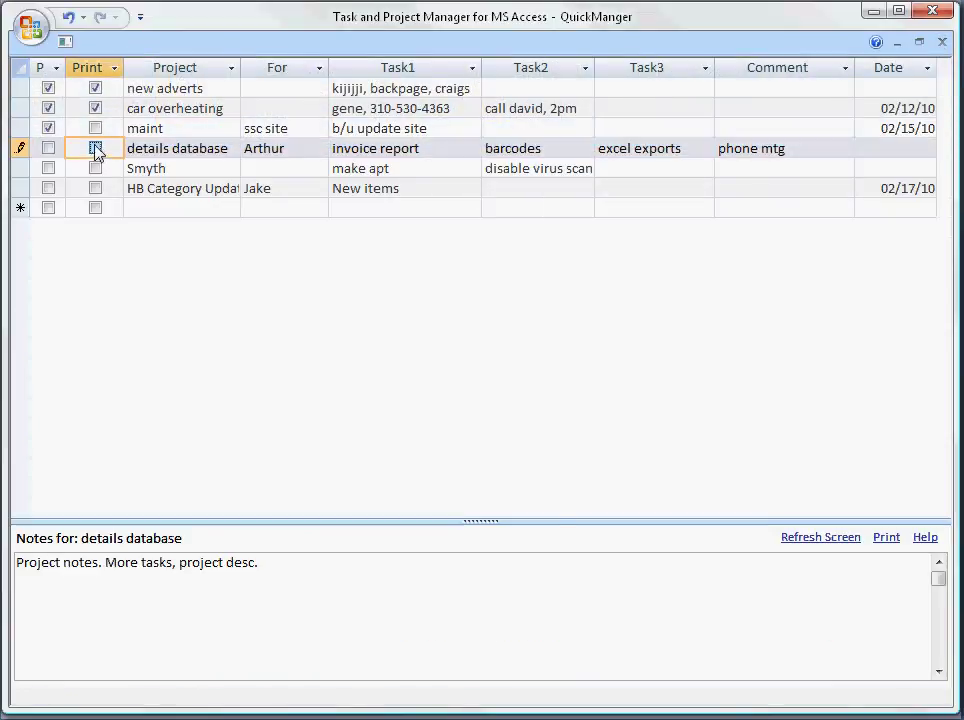
{"action": "left_click", "coordinate": [889, 540]}
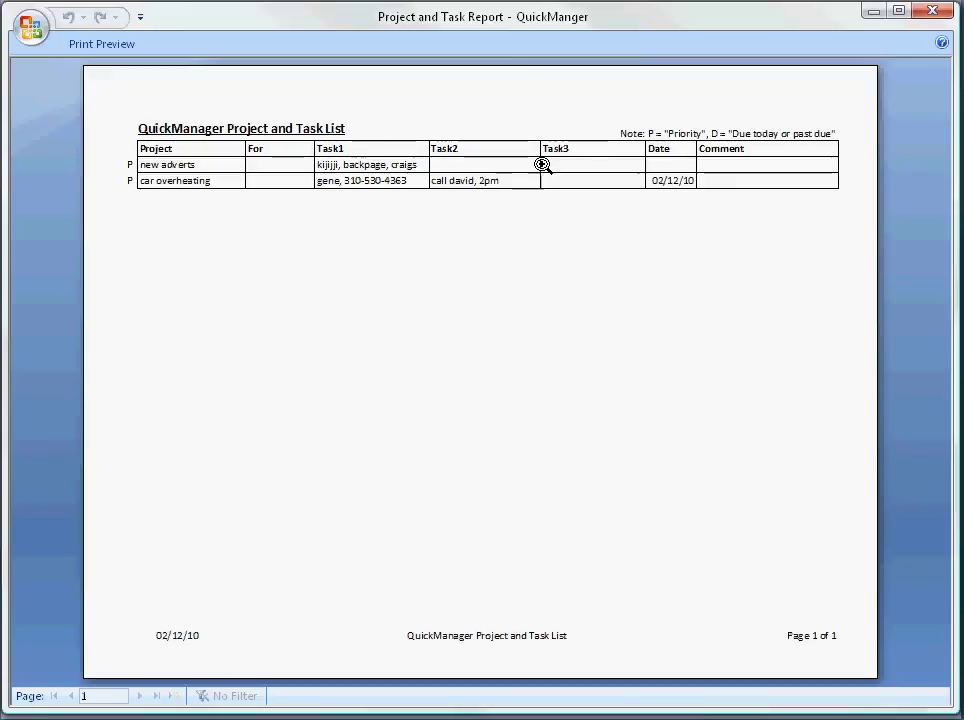
{"action": "left_click", "coordinate": [142, 165]}
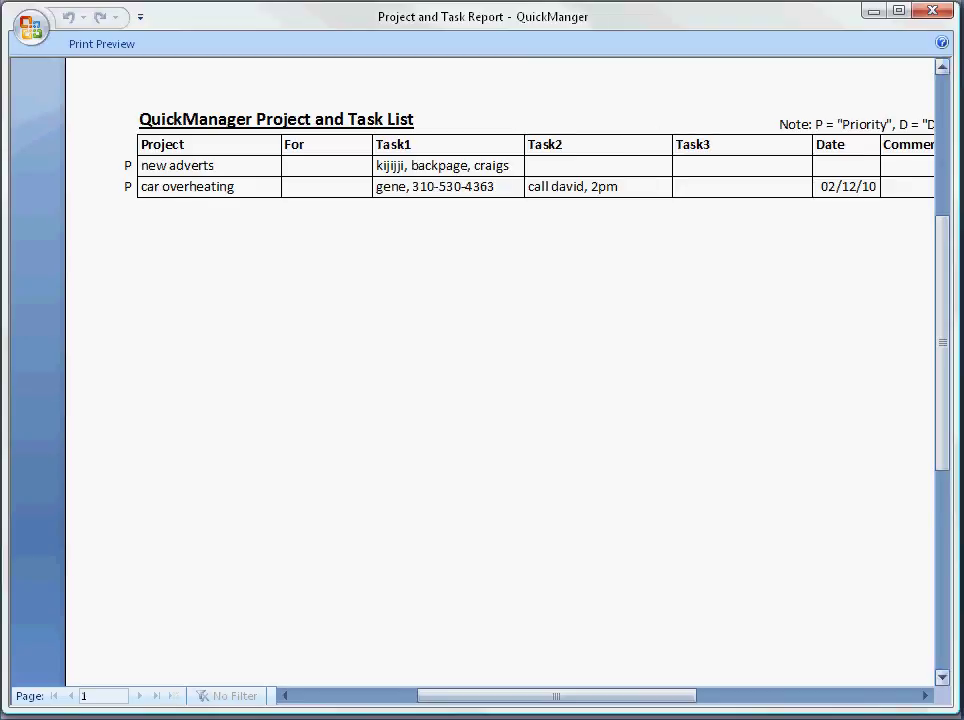
{"action": "left_click", "coordinate": [866, 192]}
{"action": "left_click", "coordinate": [686, 168]}
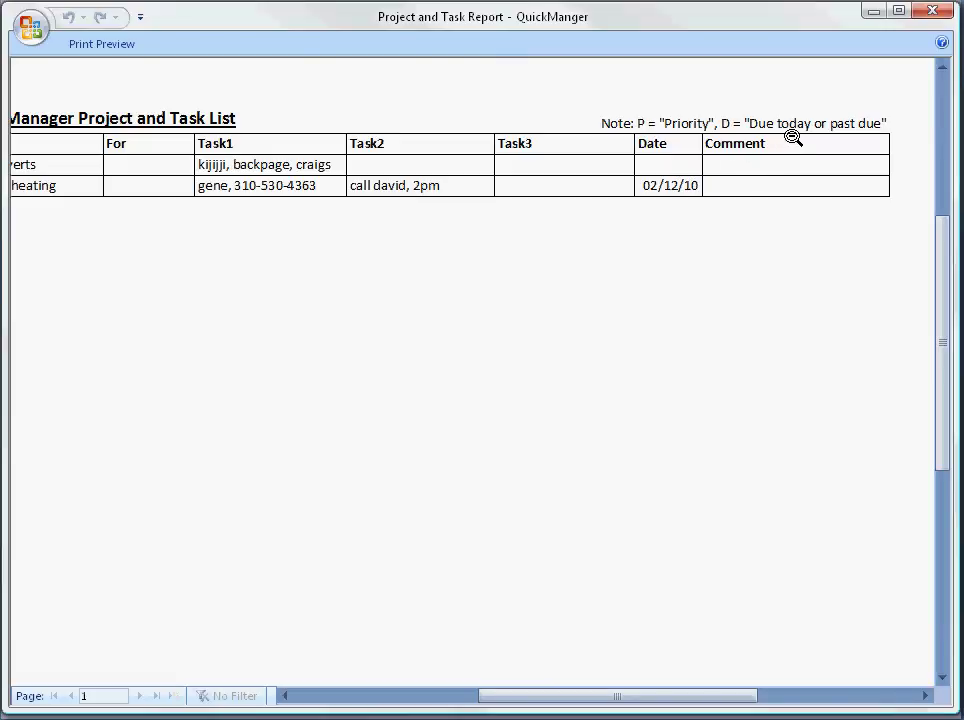
{"action": "left_click", "coordinate": [792, 138]}
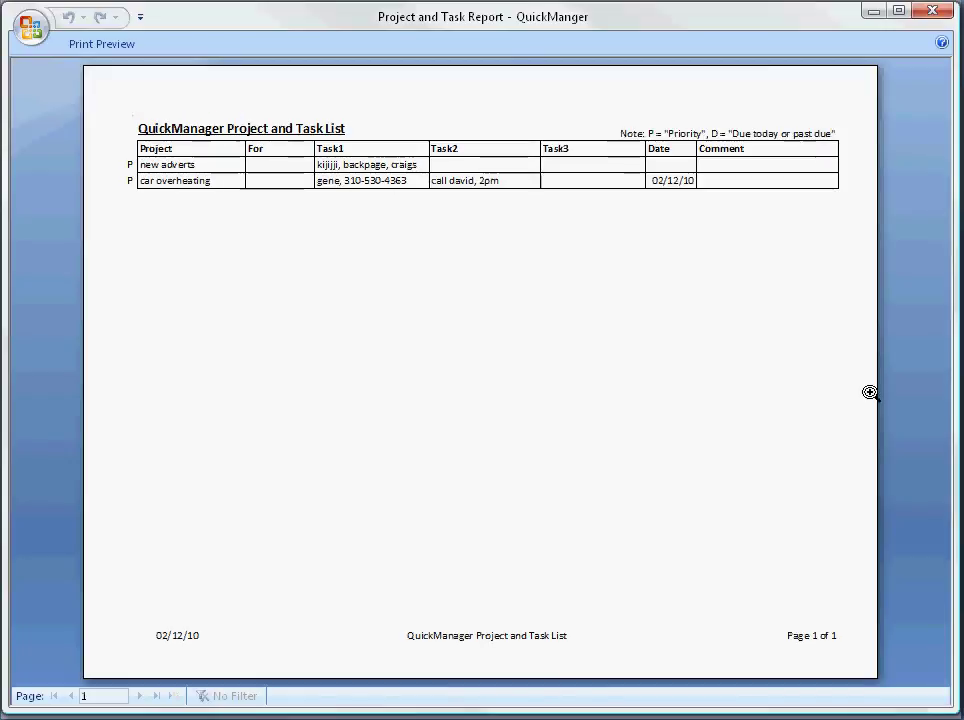
{"action": "left_click", "coordinate": [95, 42]}
{"action": "left_click", "coordinate": [799, 88]}
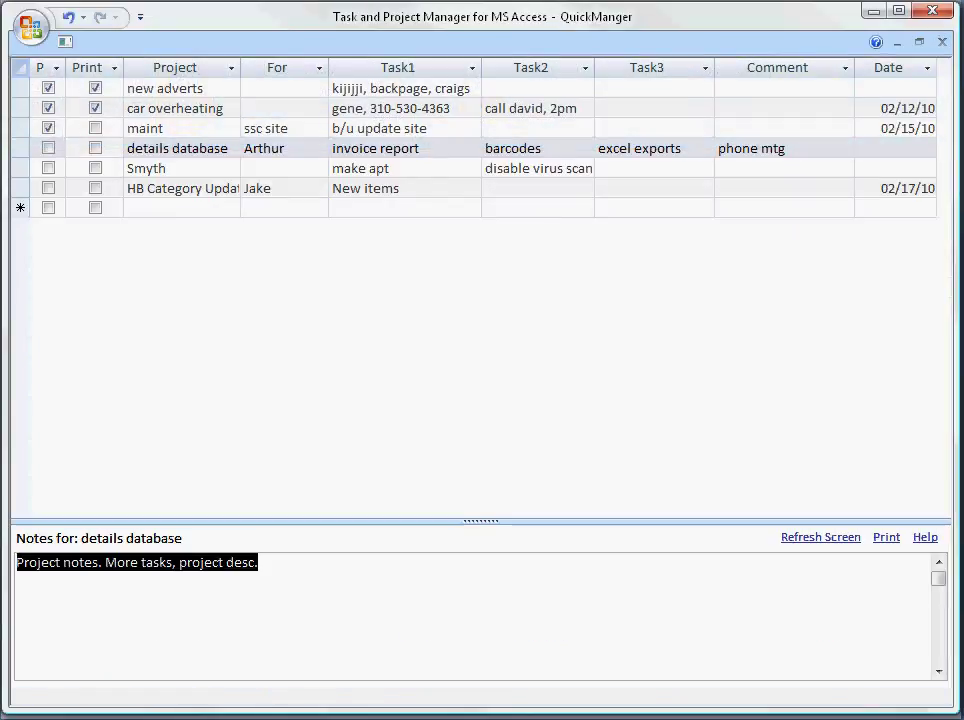